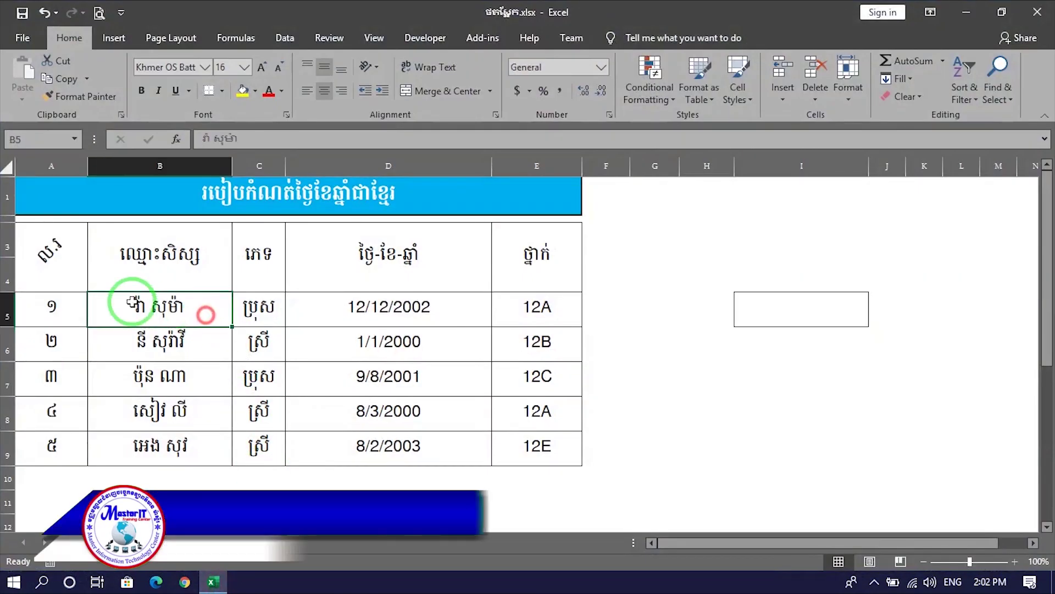
- Select the five birth dates in D5:D9 and bring up their Format Cells number settings
{"action": "left_click_drag", "start_coordinate": [51, 249], "coordinate": [542, 446]}
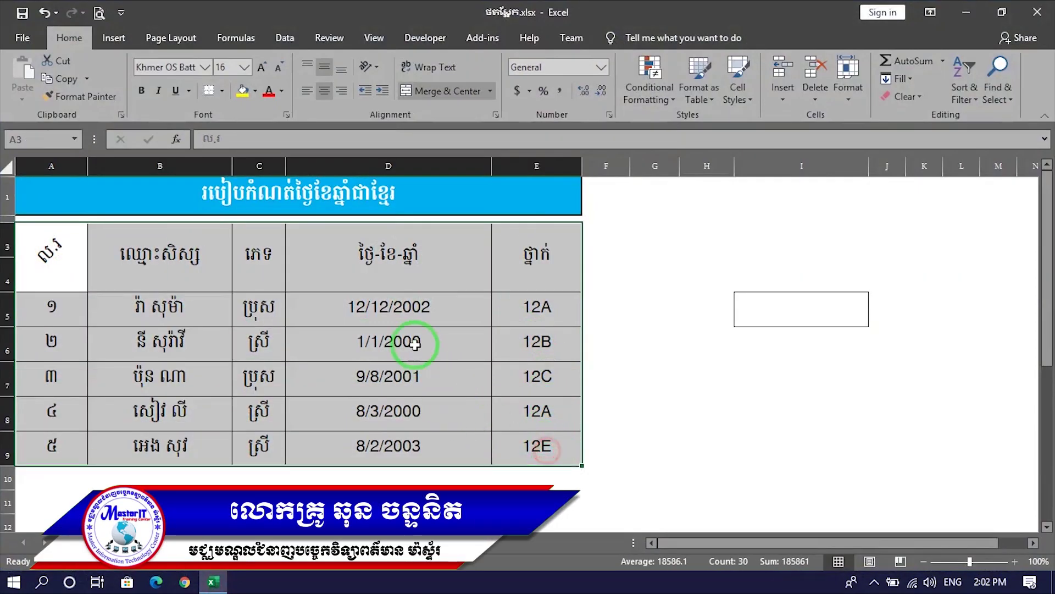
{"action": "left_click_drag", "start_coordinate": [408, 309], "coordinate": [424, 439]}
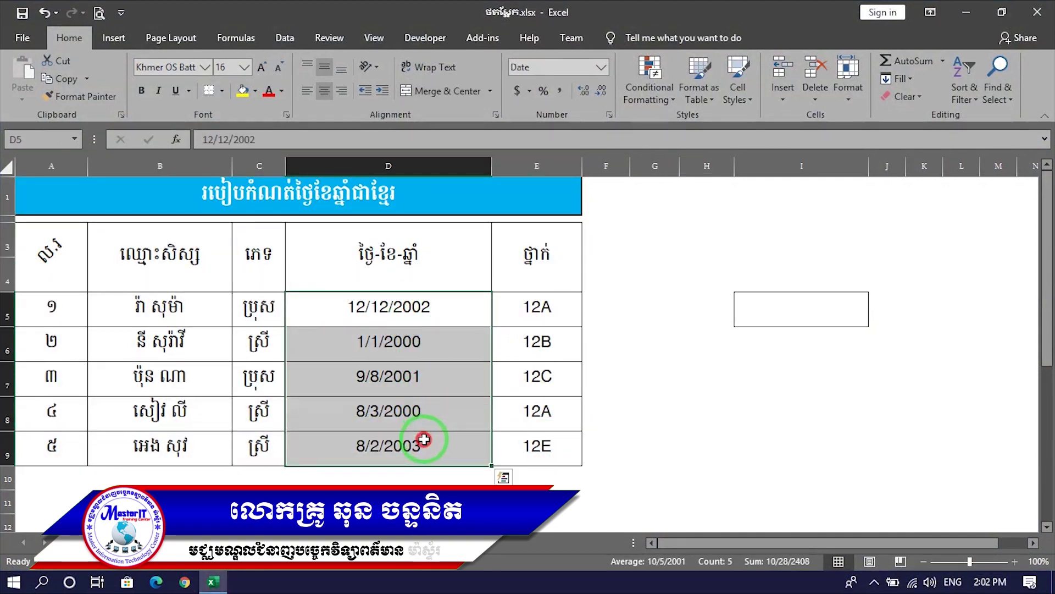
{"action": "left_click", "coordinate": [412, 337]}
{"action": "left_click_drag", "start_coordinate": [394, 297], "coordinate": [404, 440]}
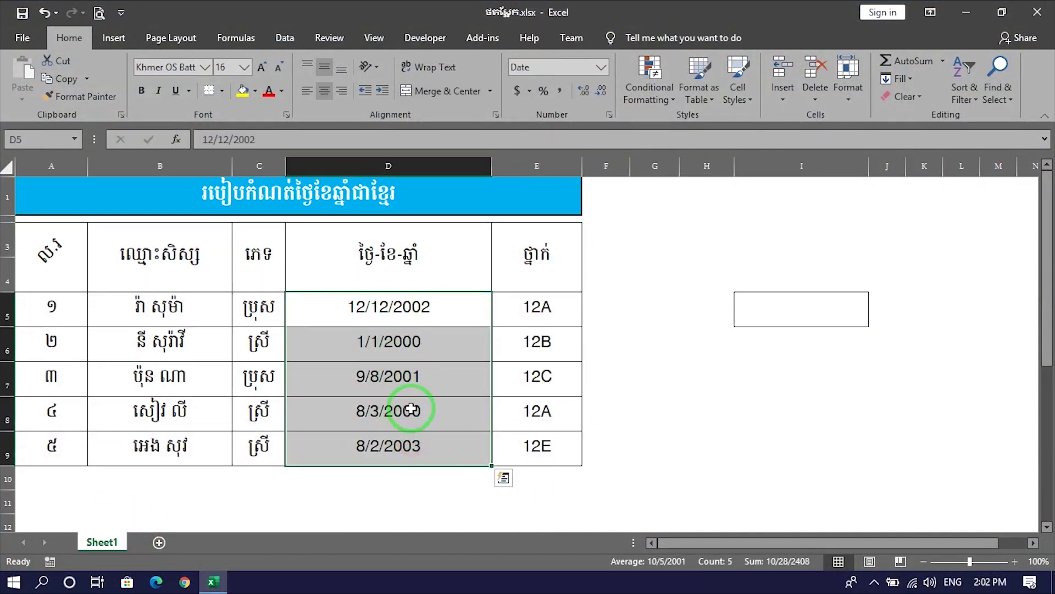
{"action": "left_click", "coordinate": [399, 315]}
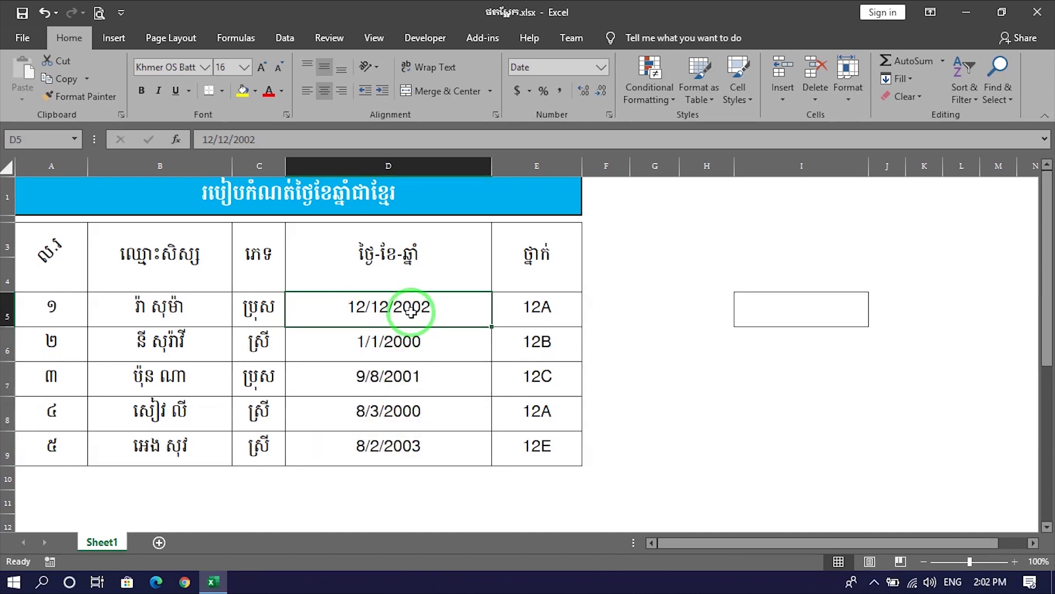
{"action": "left_click", "coordinate": [415, 356]}
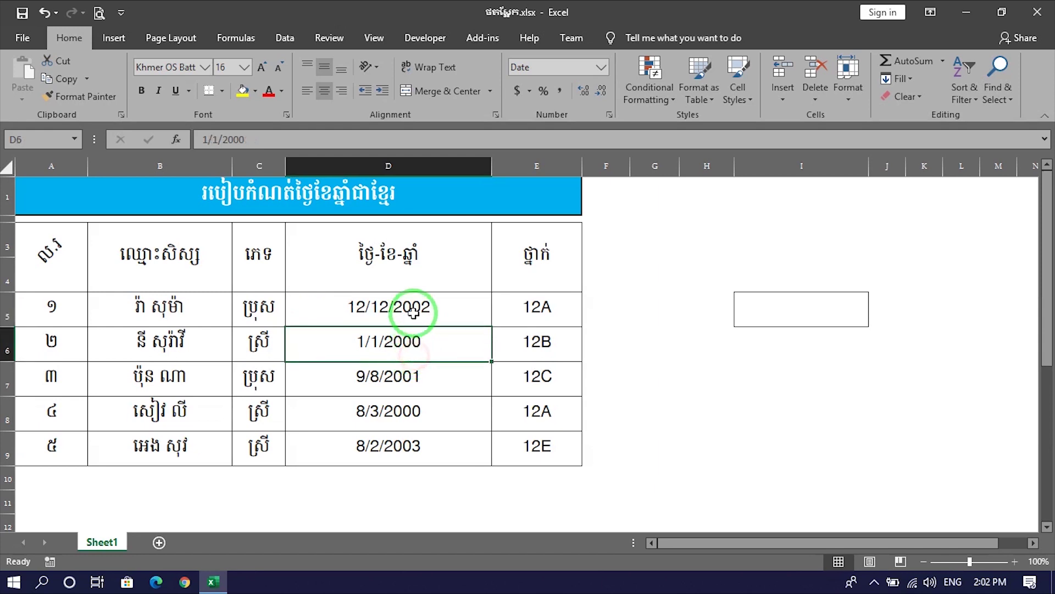
{"action": "left_click_drag", "start_coordinate": [407, 306], "coordinate": [429, 442]}
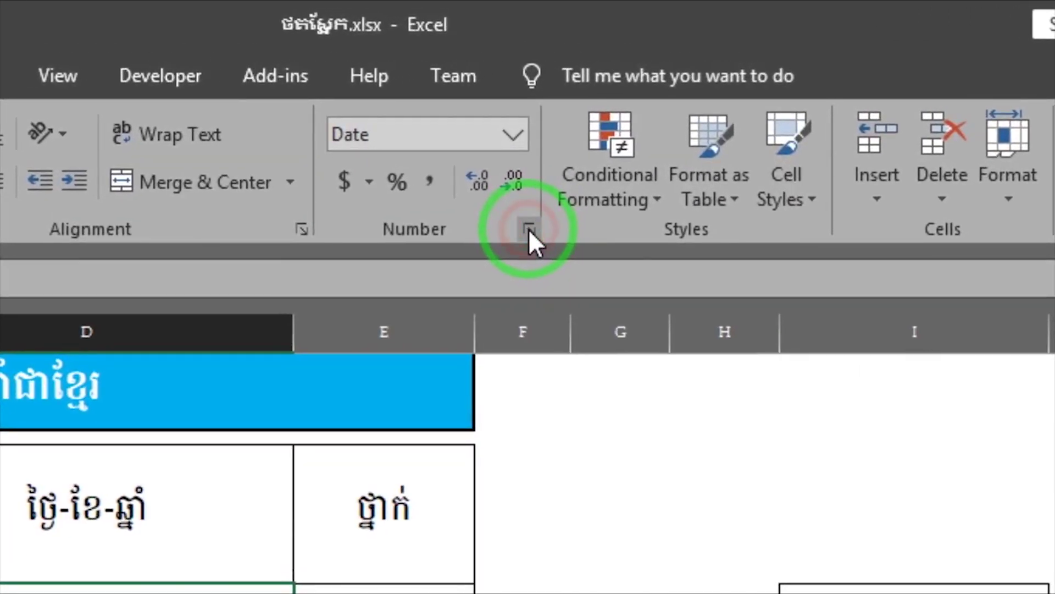
{"action": "left_click", "coordinate": [587, 145]}
{"action": "left_click", "coordinate": [528, 228]}
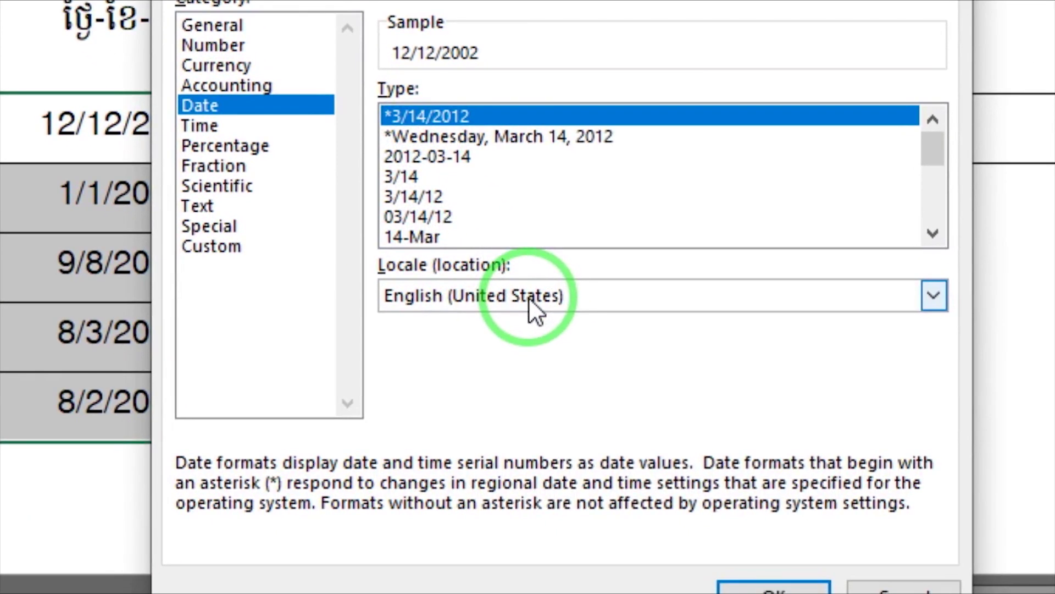
- Choose Khmer from the Date locale list in Format Cells, giving code [$-km-KH,1]dd/mm/yy;@
{"action": "left_click", "coordinate": [529, 297]}
{"action": "scroll", "coordinate": [529, 305], "scroll_direction": "down", "scroll_amount": 2}
{"action": "scroll", "coordinate": [529, 305], "scroll_direction": "down", "scroll_amount": 2}
{"action": "scroll", "coordinate": [529, 297], "scroll_direction": "down", "scroll_amount": 1}
{"action": "scroll", "coordinate": [529, 297], "scroll_direction": "down", "scroll_amount": 2}
{"action": "scroll", "coordinate": [529, 297], "scroll_direction": "down", "scroll_amount": 2}
{"action": "scroll", "coordinate": [529, 297], "scroll_direction": "down", "scroll_amount": 3}
{"action": "scroll", "coordinate": [529, 296], "scroll_direction": "down", "scroll_amount": 3}
{"action": "scroll", "coordinate": [529, 297], "scroll_direction": "down", "scroll_amount": 2}
{"action": "scroll", "coordinate": [529, 297], "scroll_direction": "down", "scroll_amount": 2}
{"action": "scroll", "coordinate": [529, 296], "scroll_direction": "down", "scroll_amount": 1}
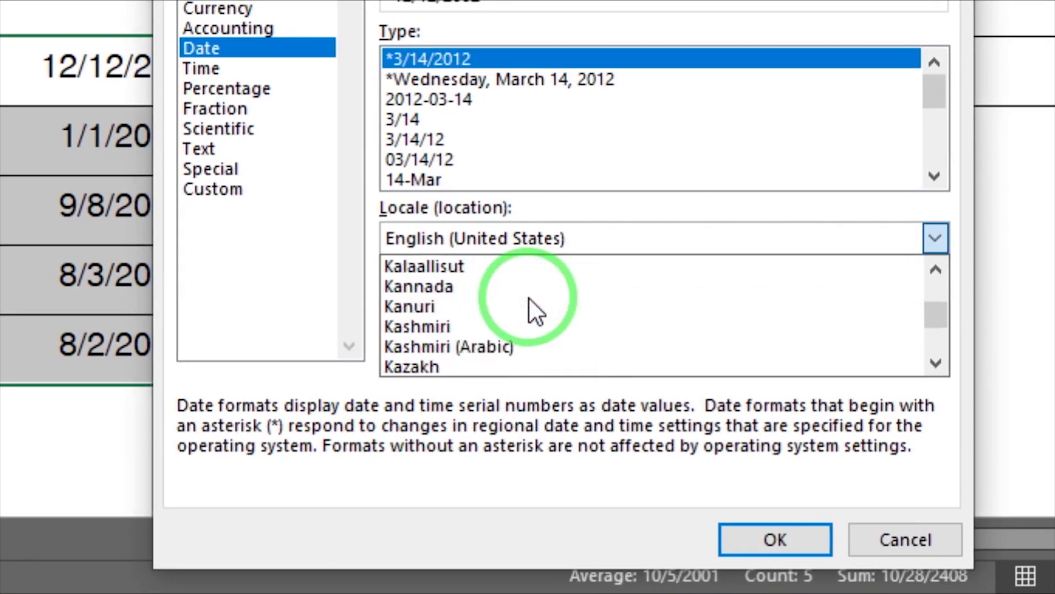
{"action": "scroll", "coordinate": [529, 296], "scroll_direction": "down", "scroll_amount": 2}
{"action": "scroll", "coordinate": [528, 297], "scroll_direction": "down", "scroll_amount": 2}
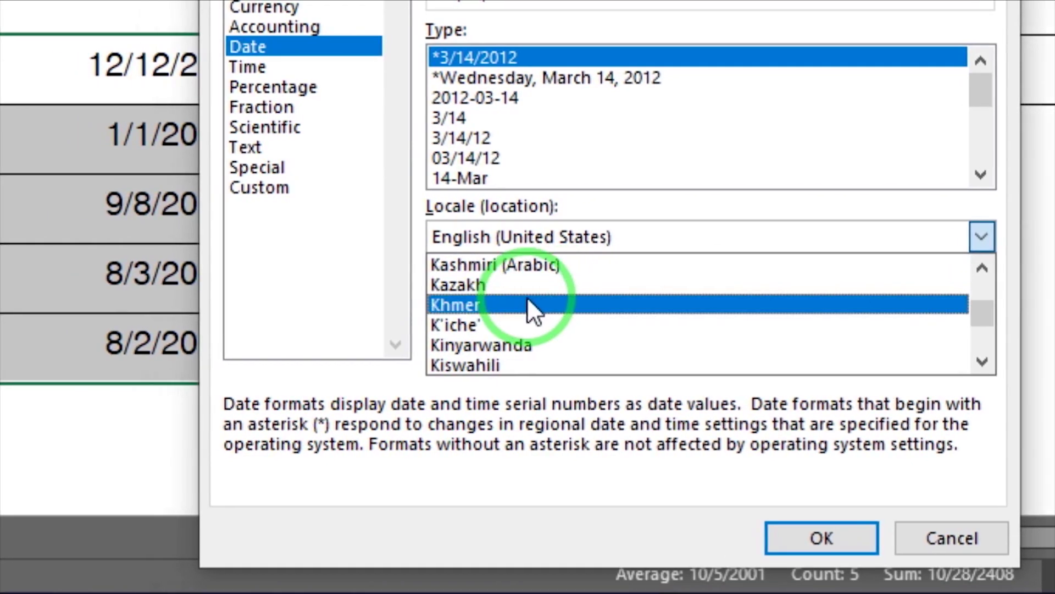
{"action": "left_click", "coordinate": [528, 303]}
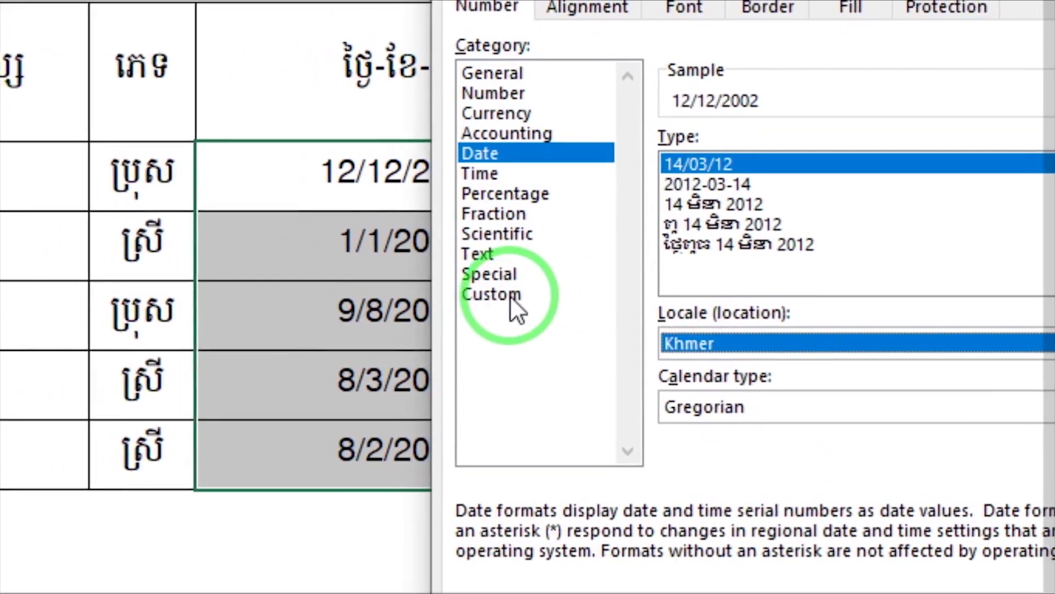
{"action": "left_click", "coordinate": [510, 299]}
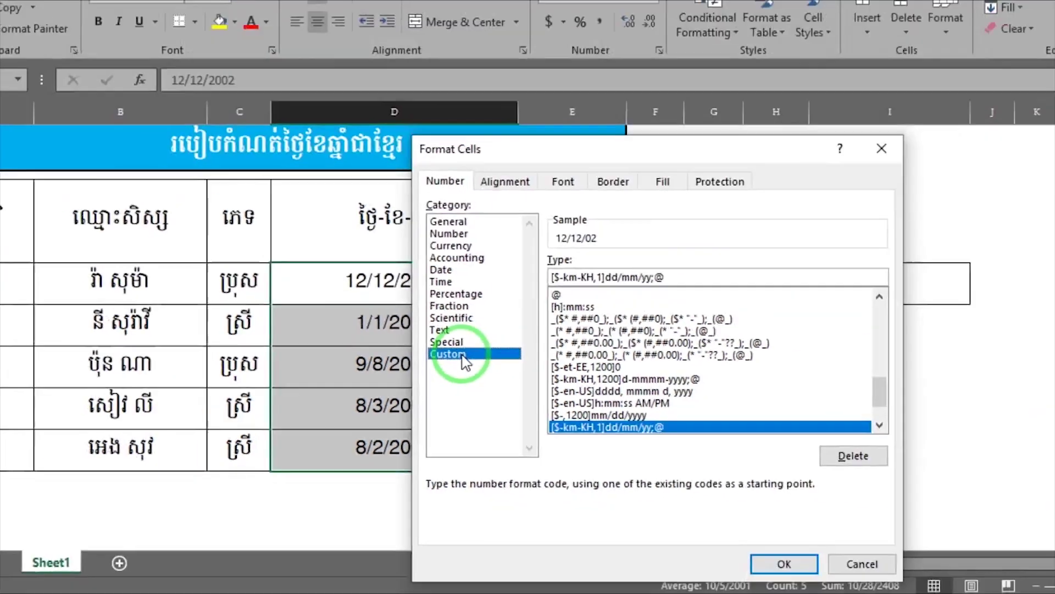
- Edit the custom code to [$-km-KH,1]dddd/mmmm/yyyy;@ and apply it to the birth dates
{"action": "left_click", "coordinate": [556, 306]}
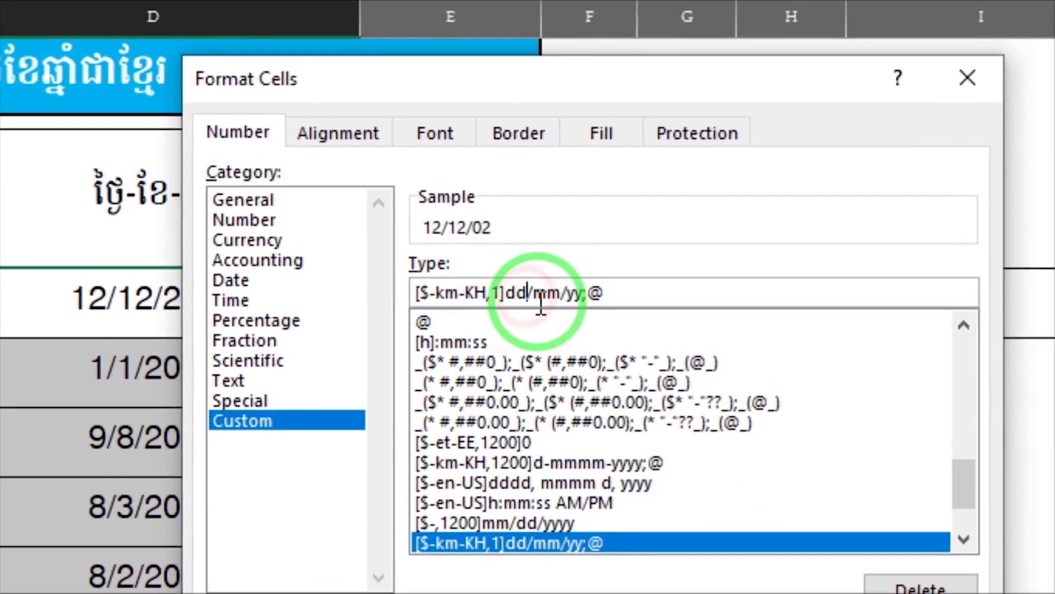
{"action": "left_click", "coordinate": [561, 288]}
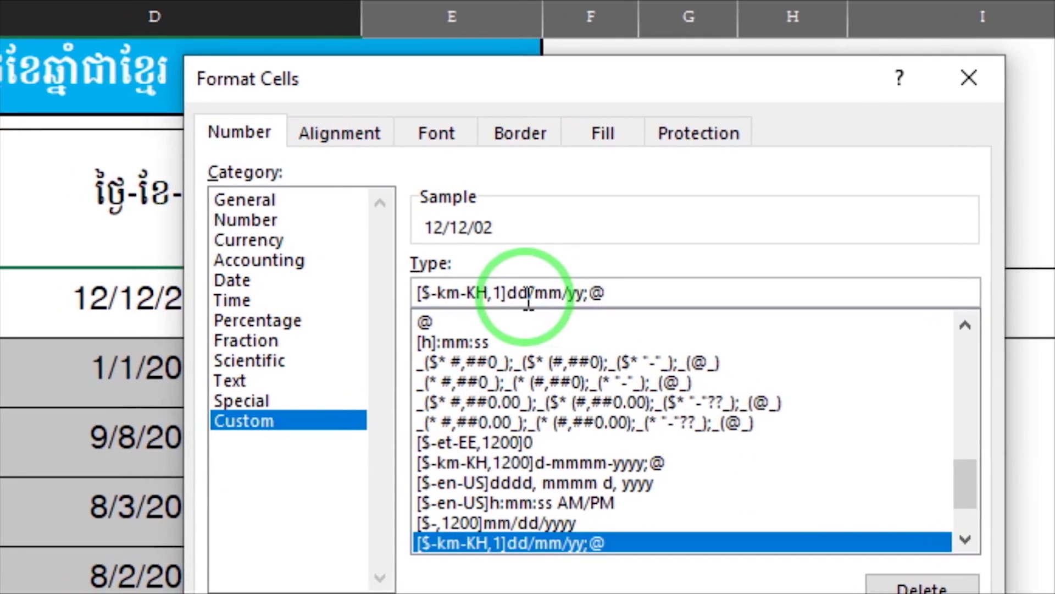
{"action": "left_click", "coordinate": [476, 290]}
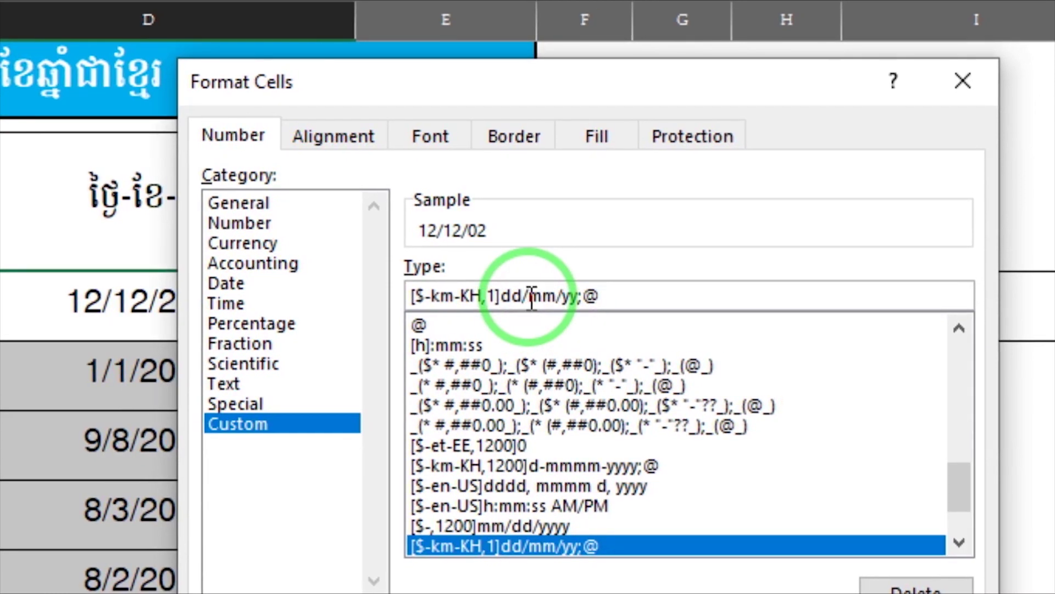
{"action": "type", "text": "d"}
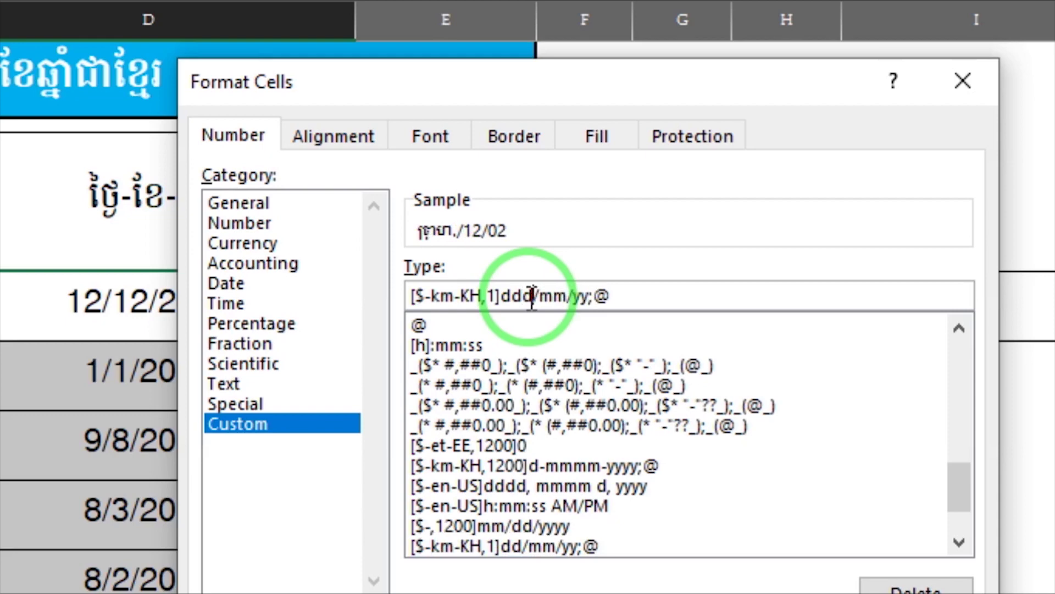
{"action": "type", "text": "d"}
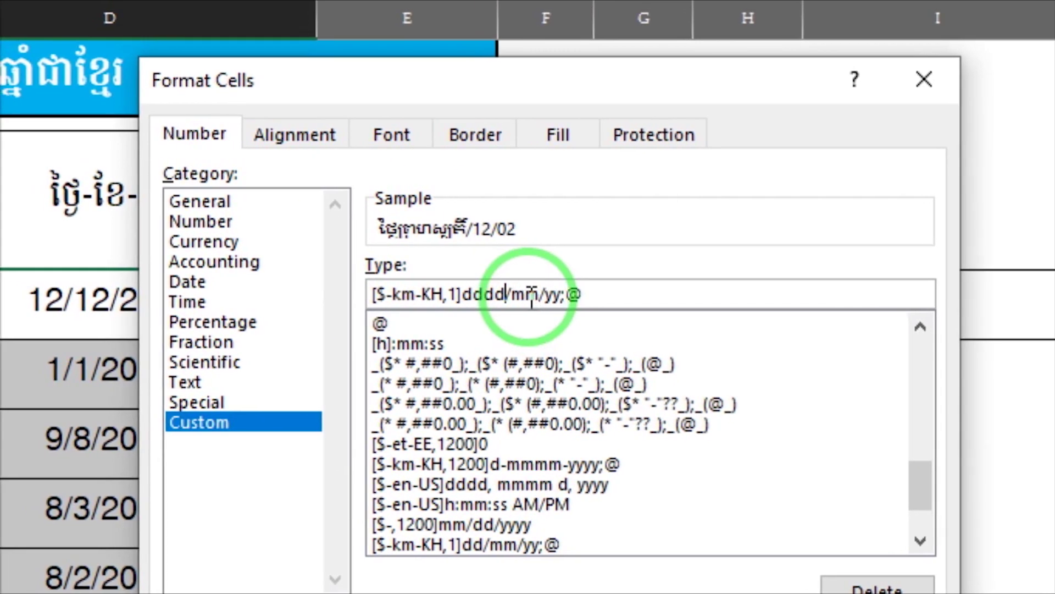
{"action": "left_click", "coordinate": [531, 296]}
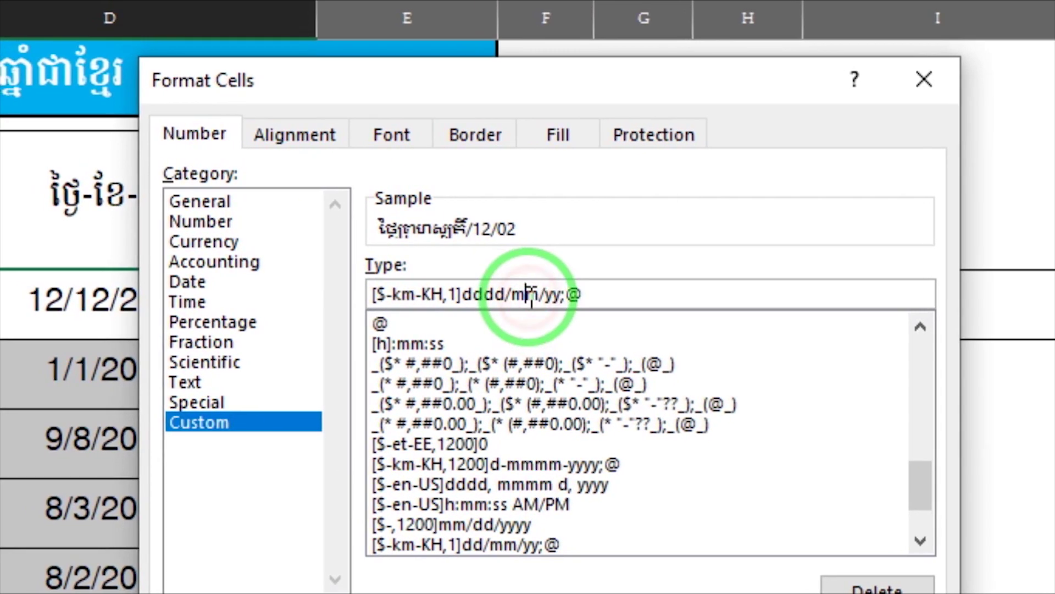
{"action": "type", "text": "mm"}
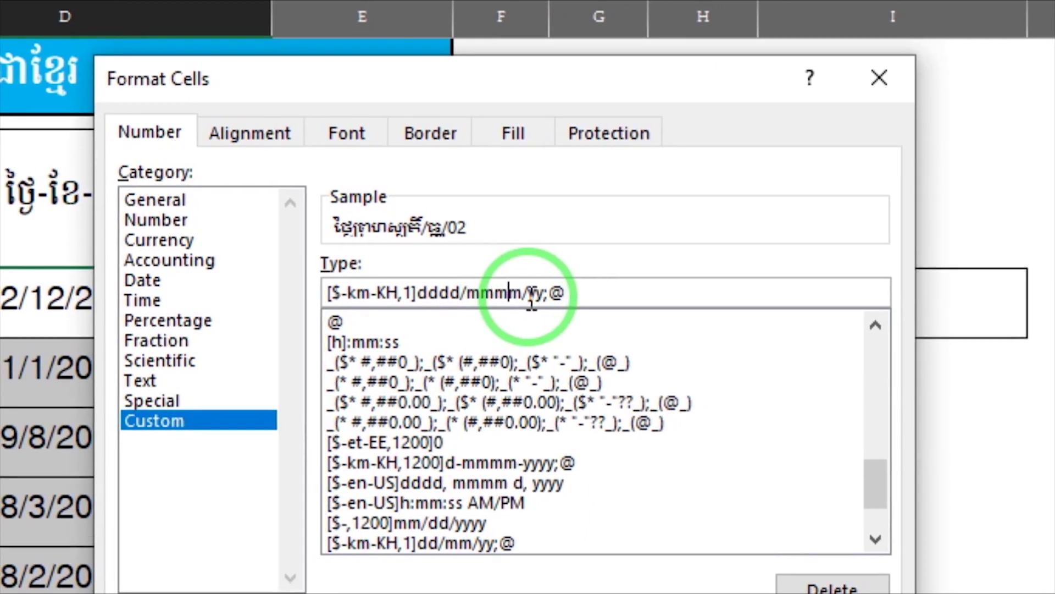
{"action": "left_click", "coordinate": [531, 294]}
{"action": "type", "text": "yy"}
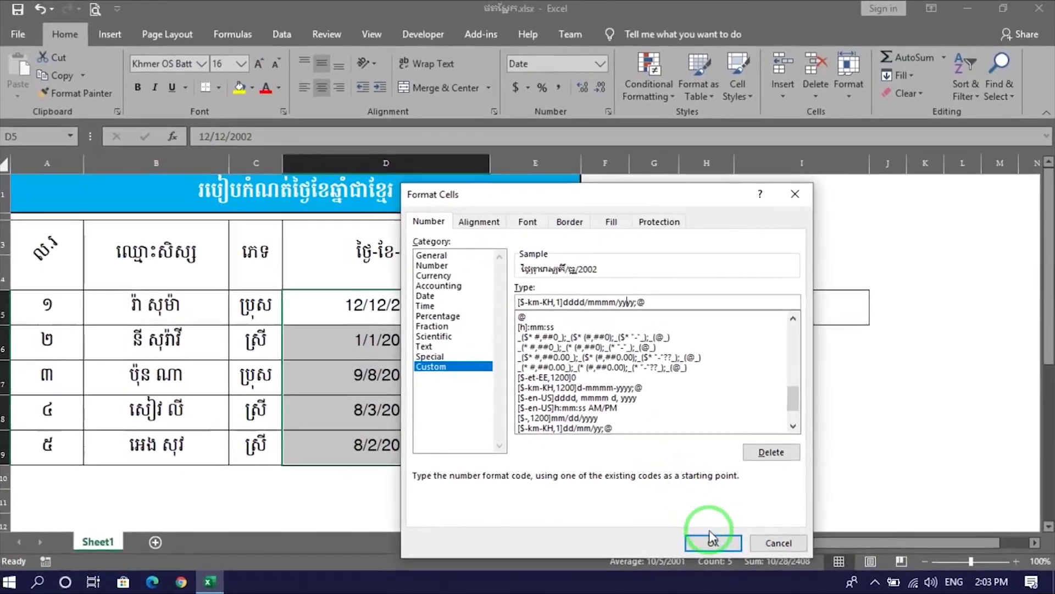
{"action": "left_click", "coordinate": [713, 541]}
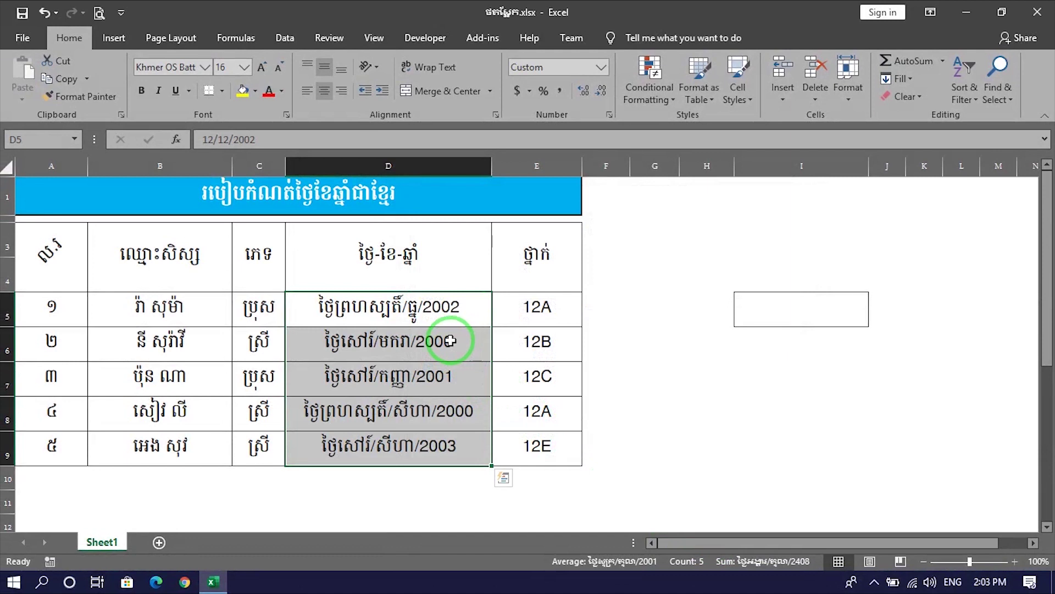
{"action": "left_click", "coordinate": [450, 340]}
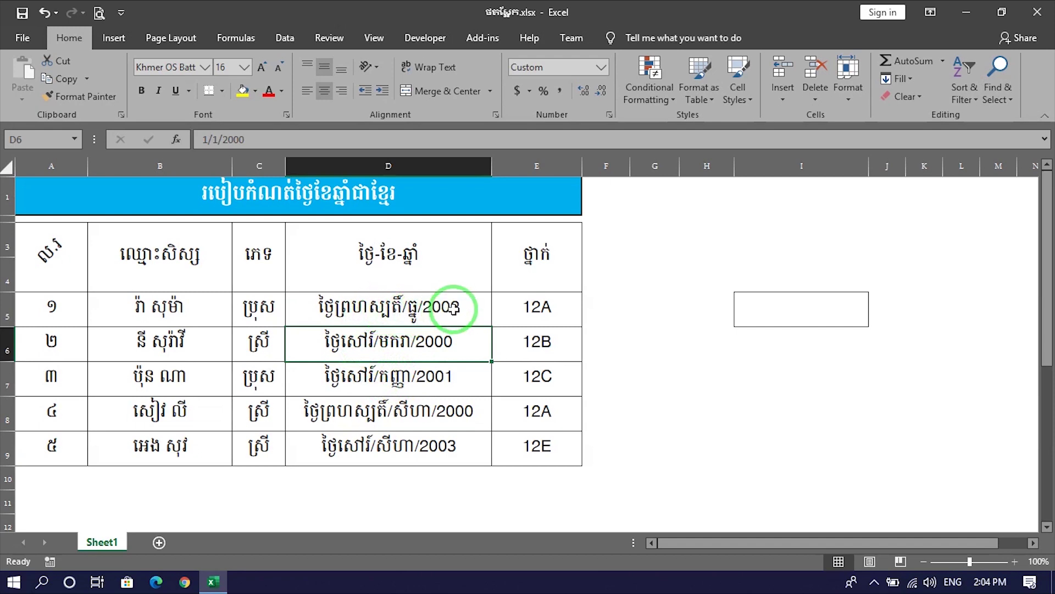
{"action": "left_click_drag", "start_coordinate": [452, 309], "coordinate": [456, 445]}
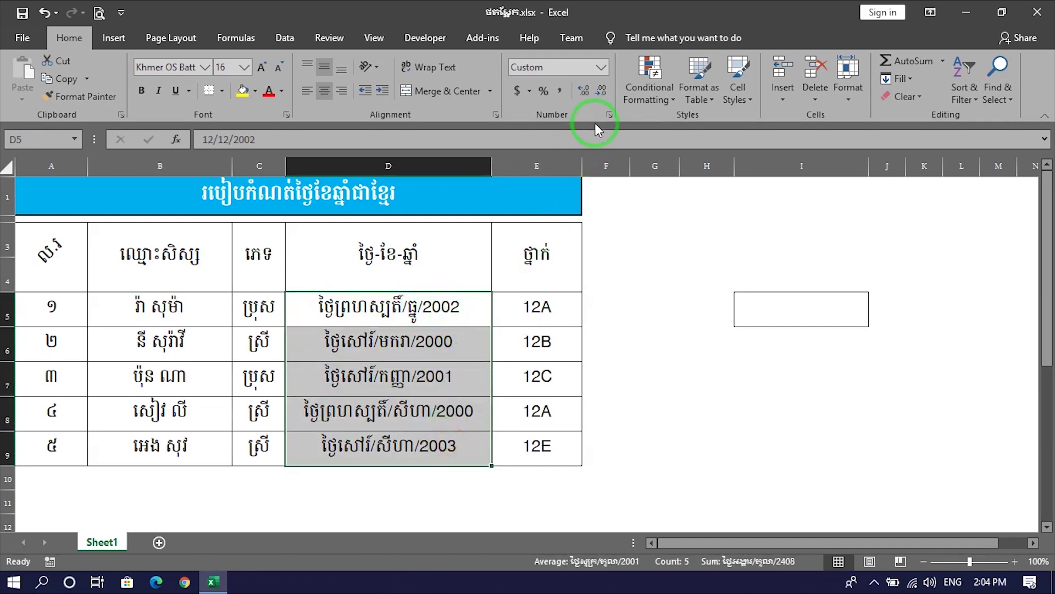
{"action": "left_click", "coordinate": [605, 113]}
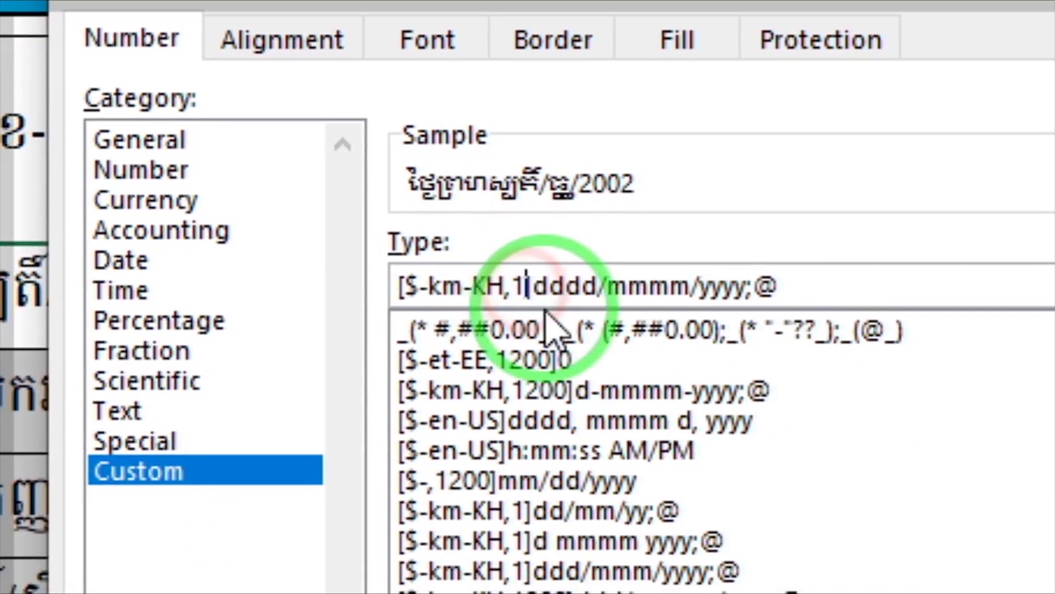
- Change the format code to [$-km-KH,1200]dddd/mmmm/yyyy;@ and apply it to D5:D9
{"action": "type", "text": "2"}
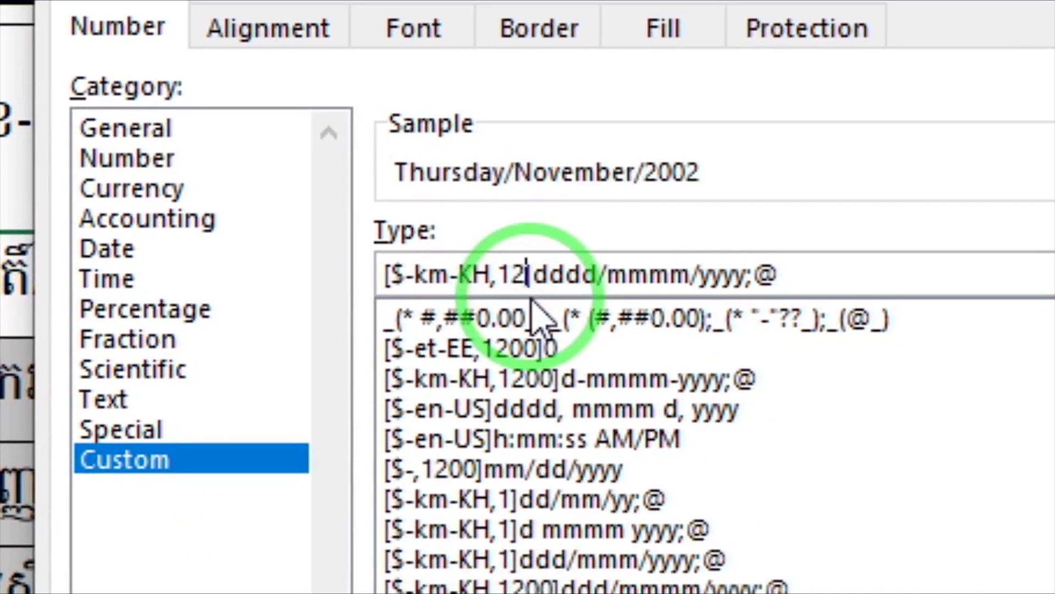
{"action": "type", "text": "00"}
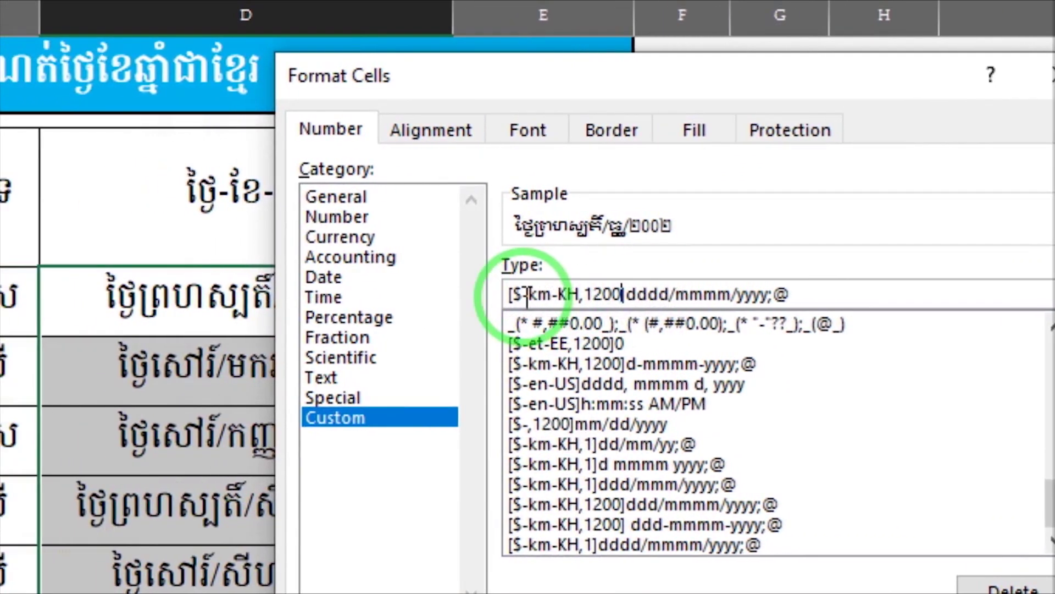
{"action": "left_click_drag", "start_coordinate": [498, 298], "coordinate": [581, 298]}
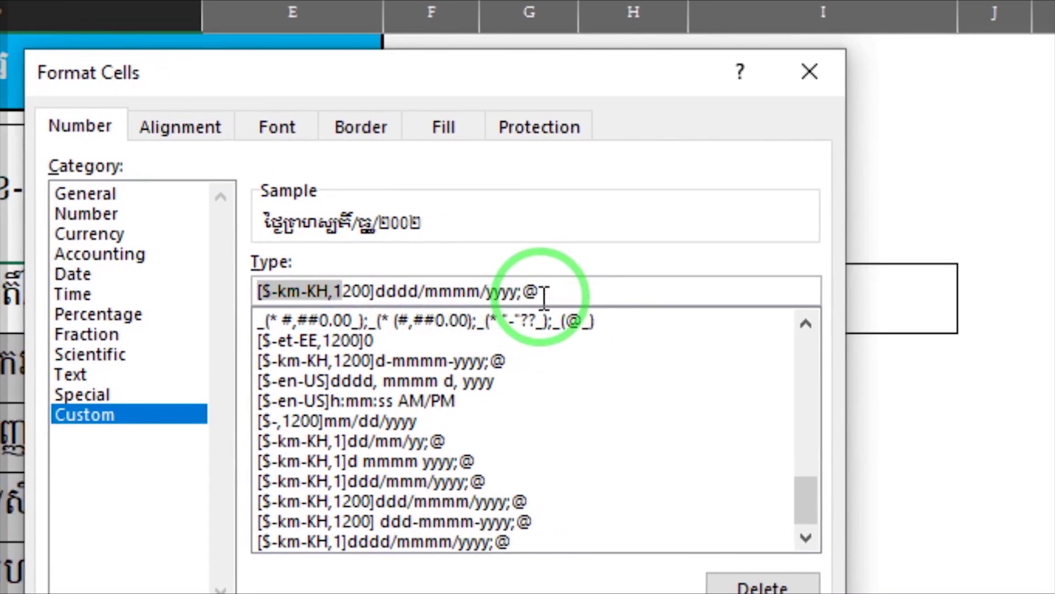
{"action": "left_click", "coordinate": [632, 297]}
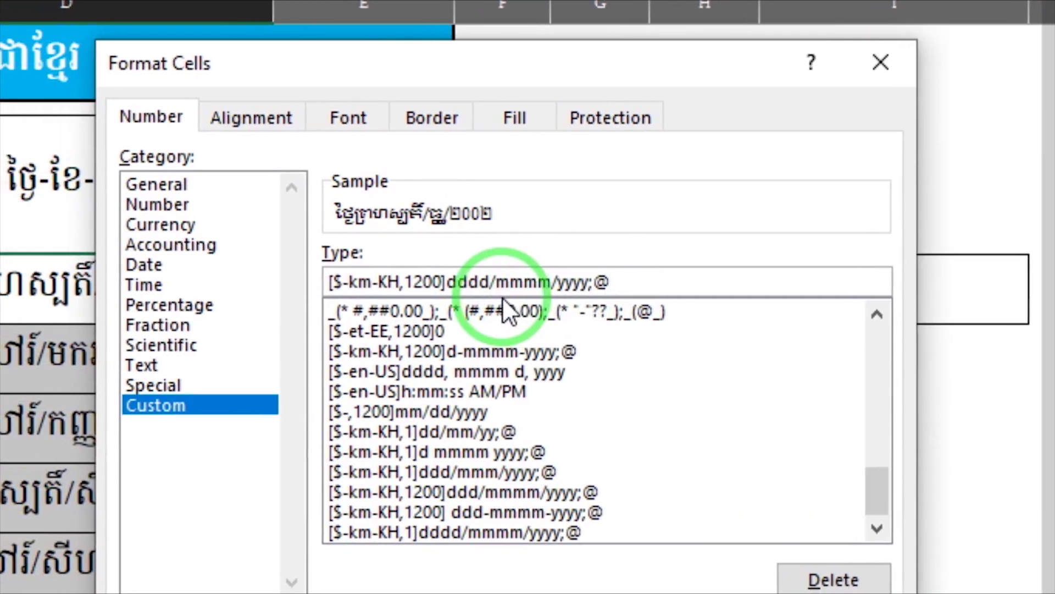
{"action": "left_click", "coordinate": [407, 286]}
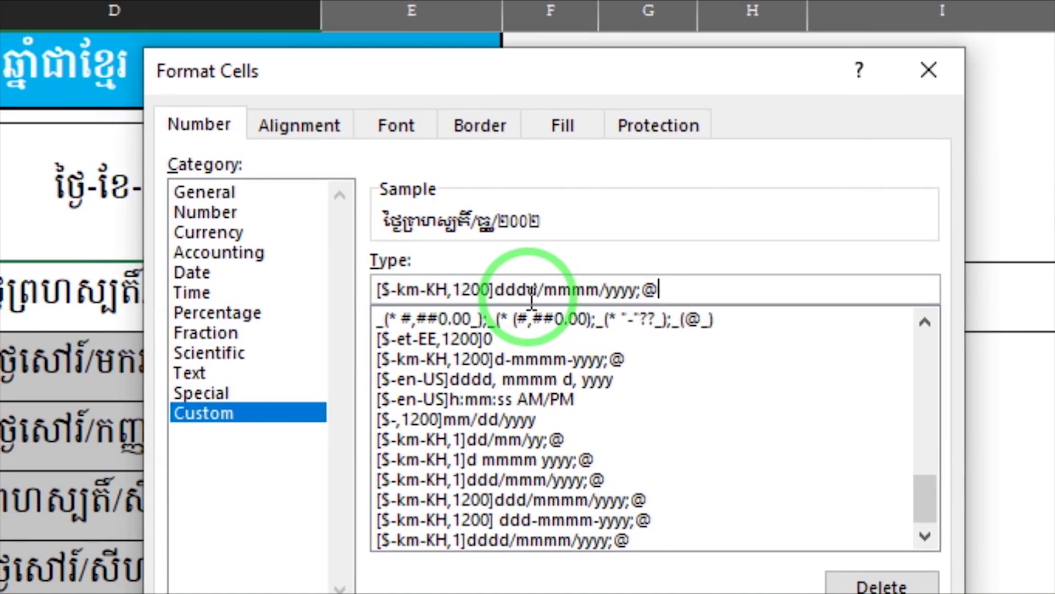
{"action": "left_click", "coordinate": [532, 300]}
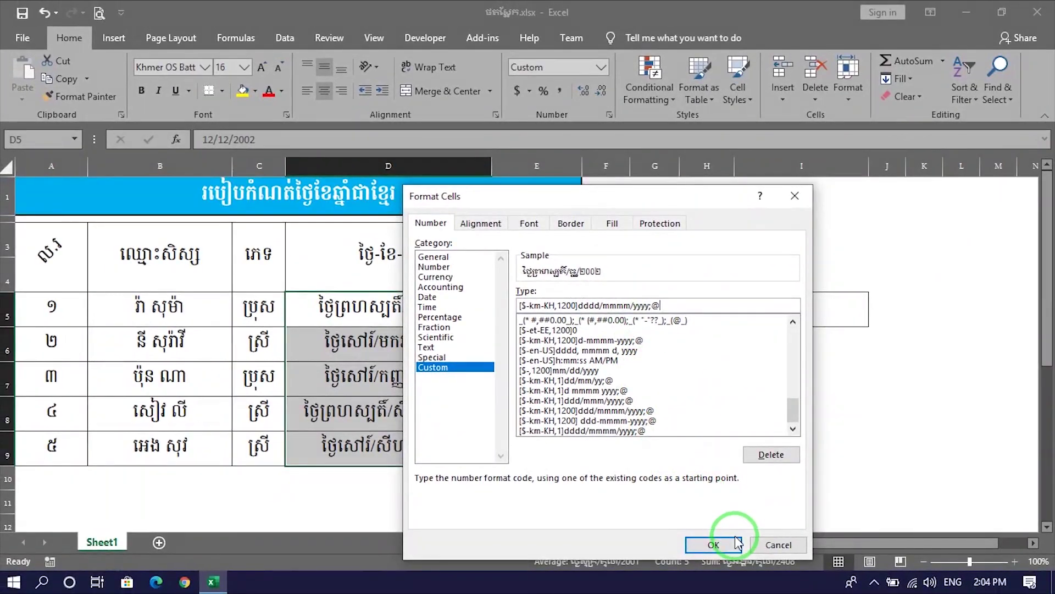
{"action": "left_click", "coordinate": [738, 543]}
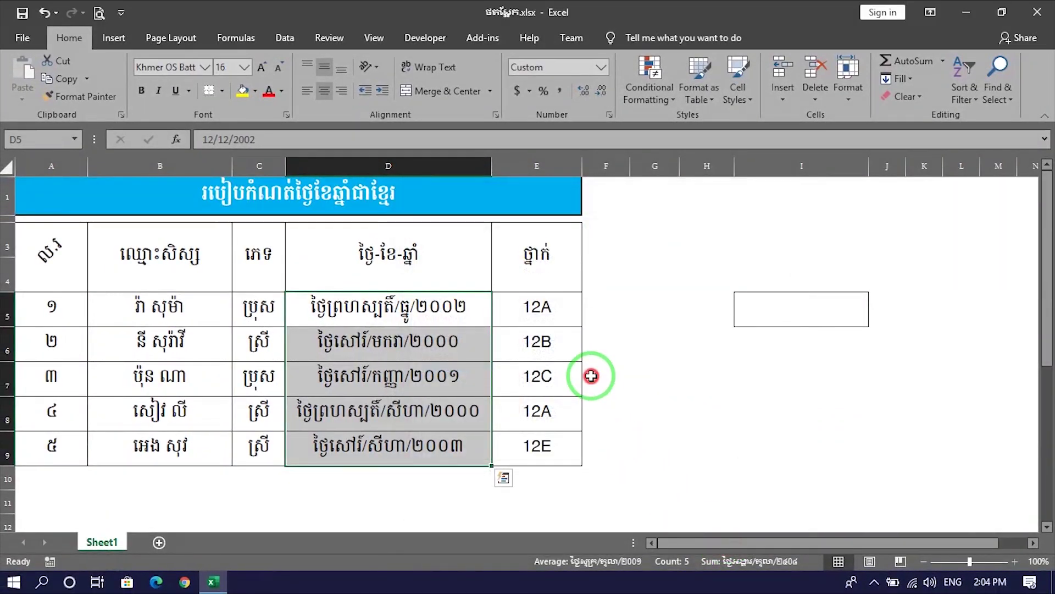
{"action": "left_click", "coordinate": [730, 381]}
{"action": "left_click_drag", "start_coordinate": [425, 323], "coordinate": [438, 435]}
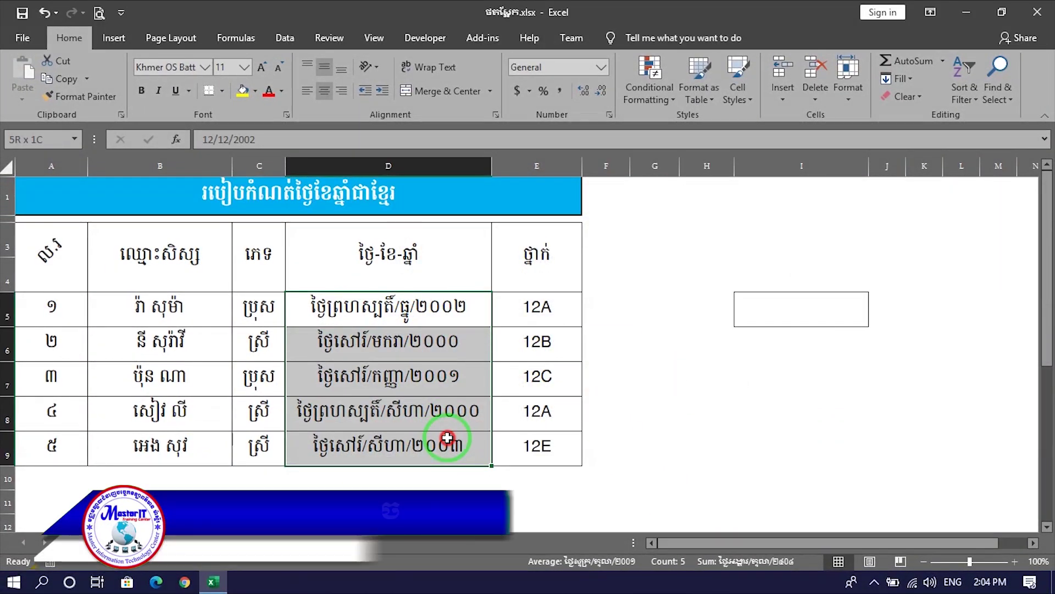
{"action": "left_click", "coordinate": [641, 346]}
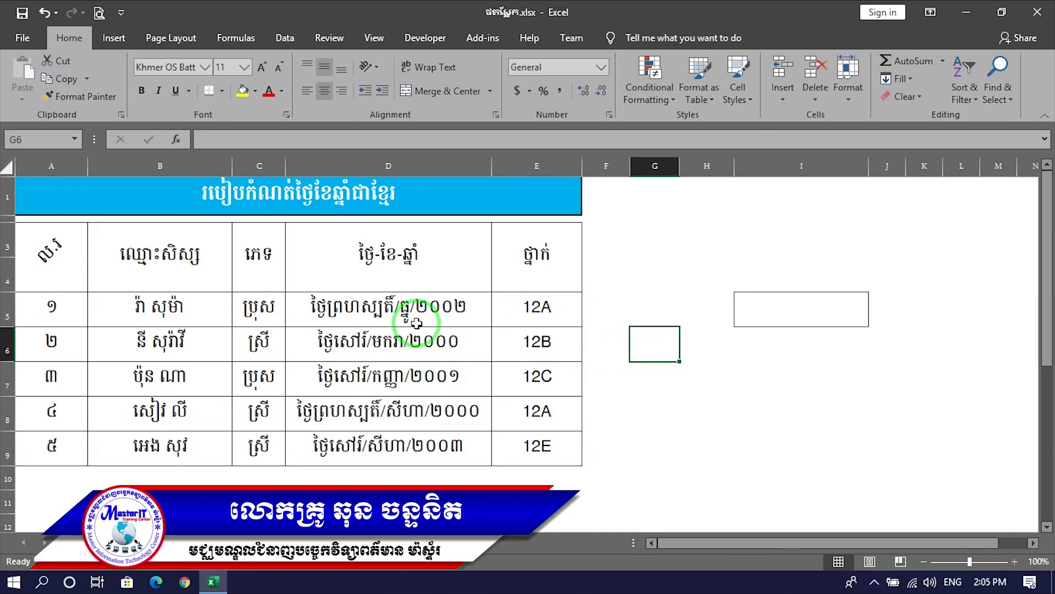